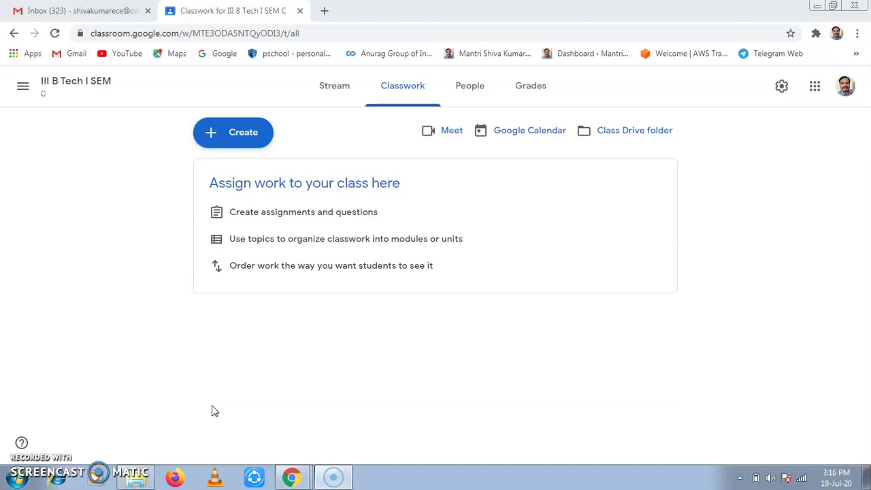
click(229, 397)
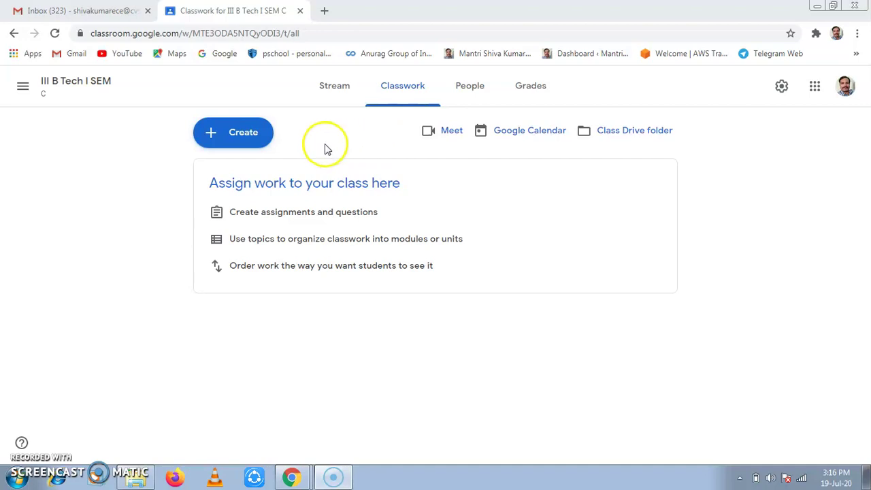
click(255, 148)
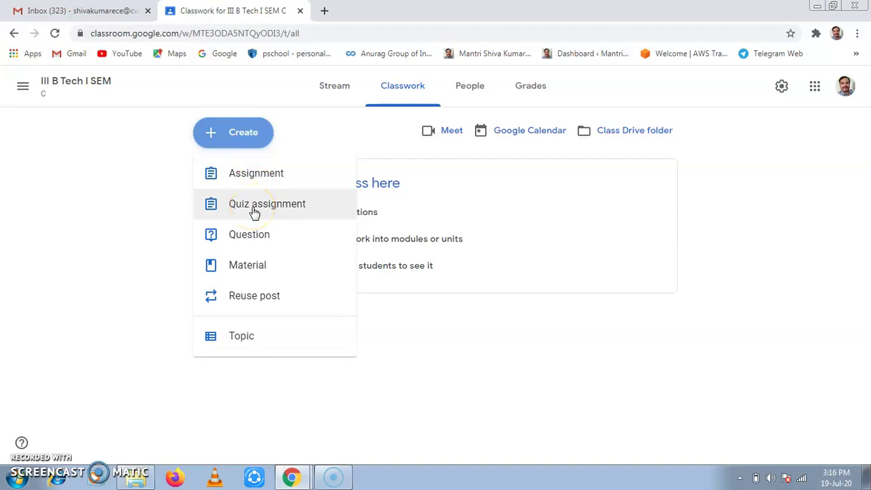
click(251, 238)
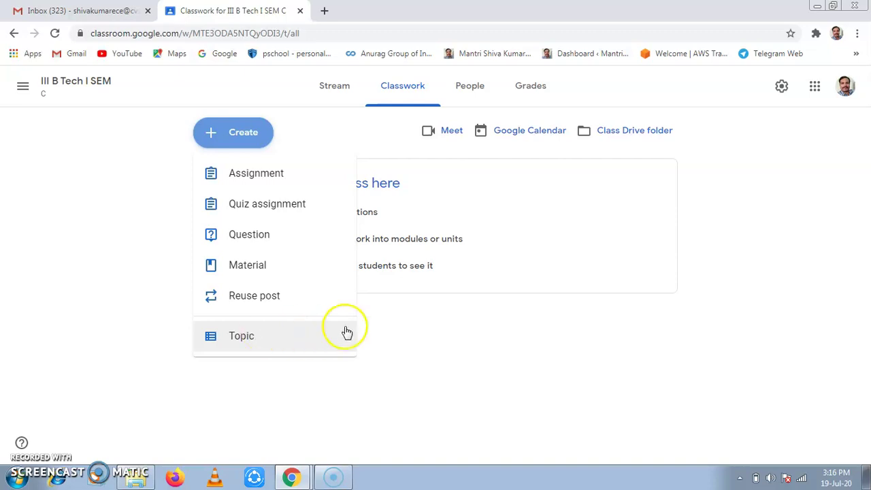
click(443, 147)
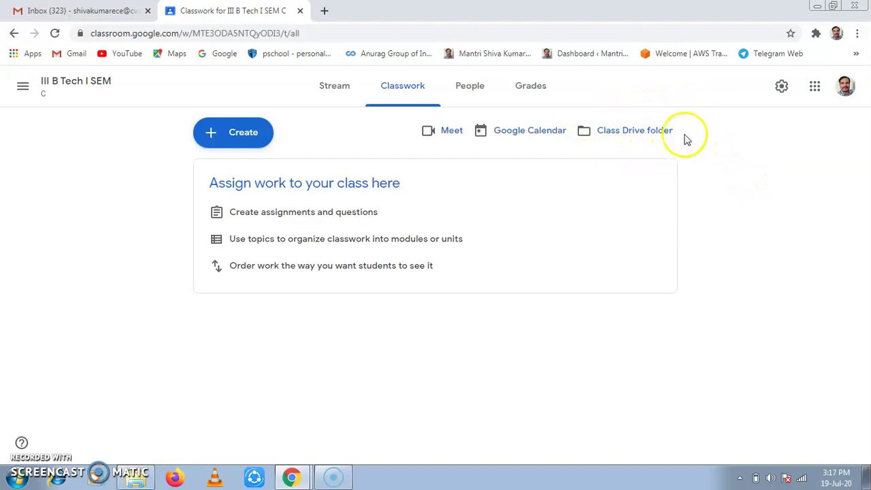
click(635, 134)
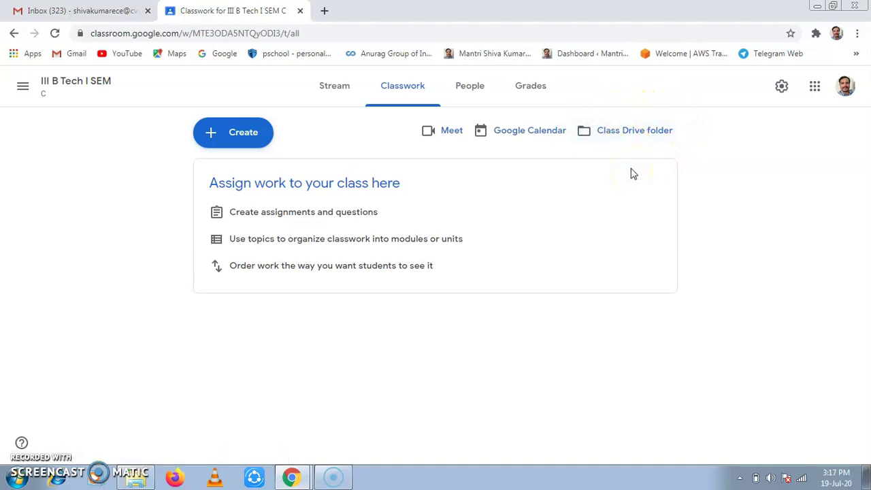
click(258, 142)
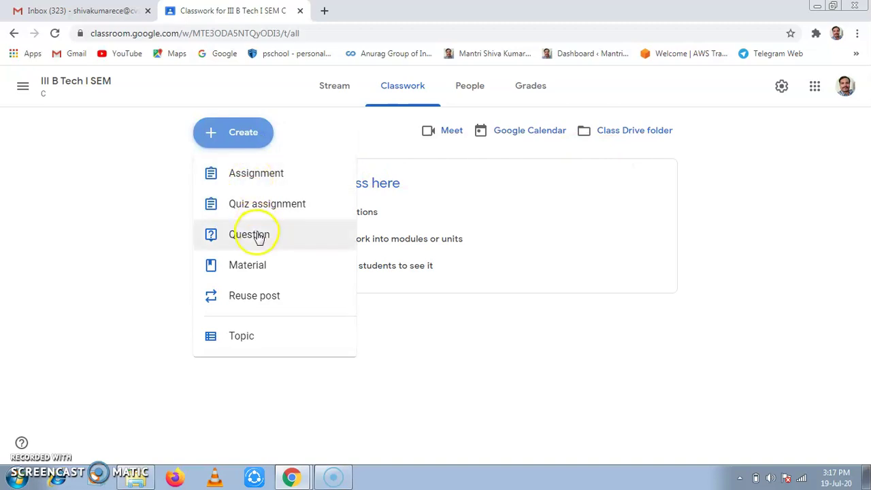
click(472, 157)
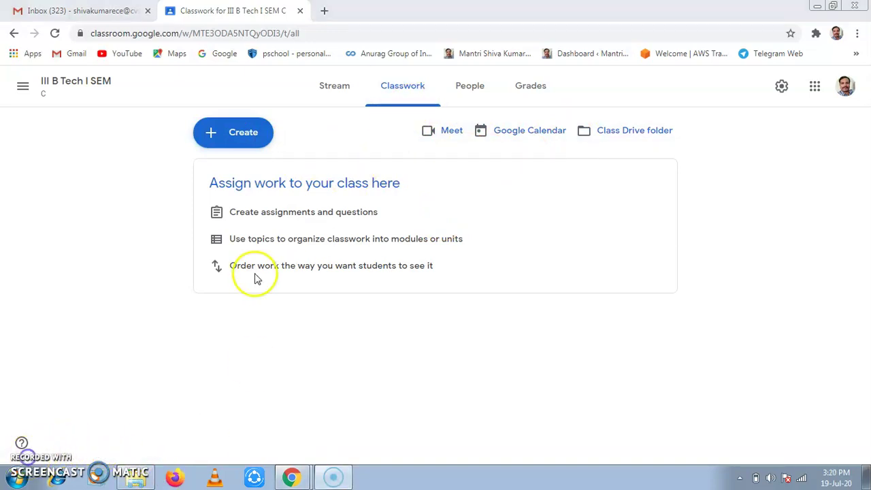
- Create a classwork topic named "Course Information"
click(243, 136)
click(249, 339)
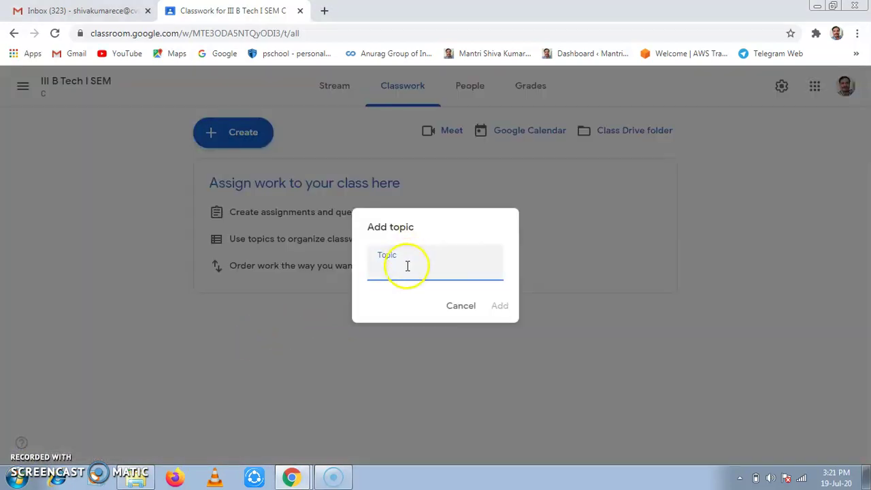
text(Course Information)
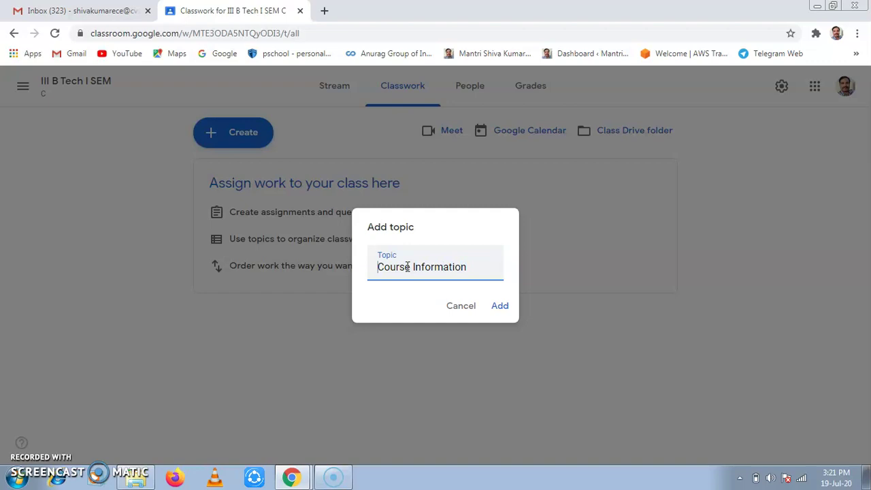
click(502, 307)
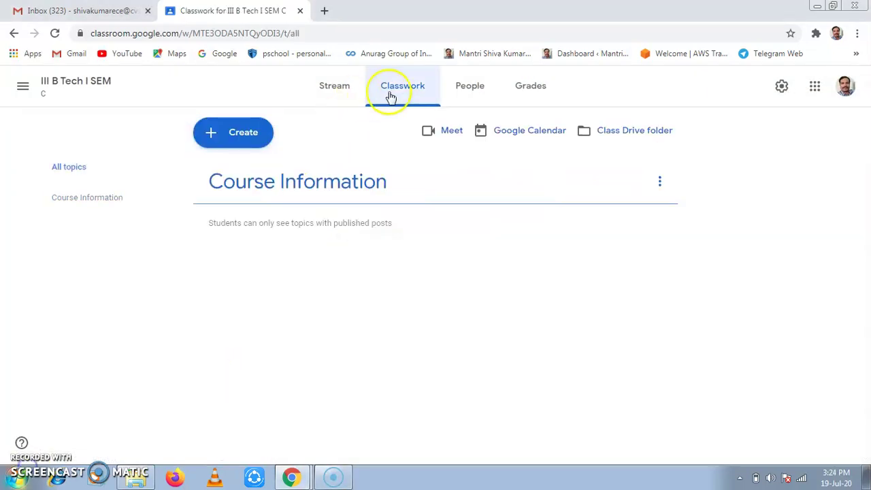
- Start a new classwork material titled "Course Syllabus Copy" with the description "III B.Tech SEM i"
click(389, 92)
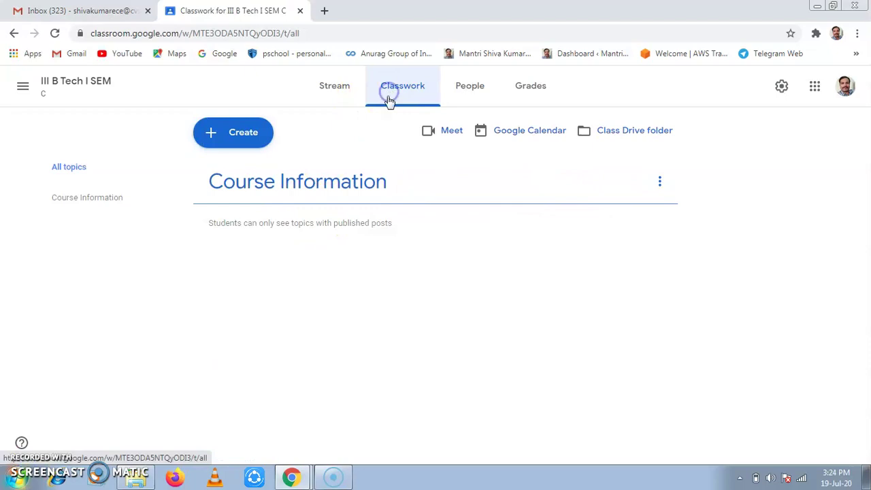
click(254, 145)
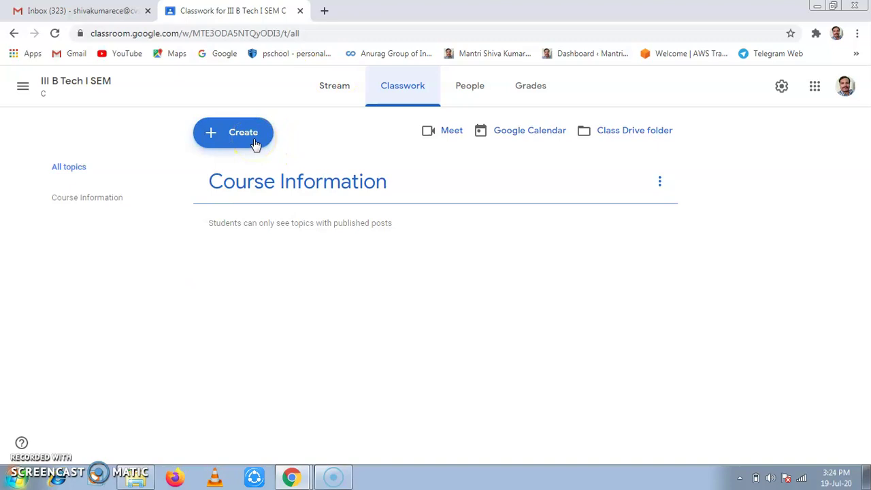
click(281, 192)
click(266, 148)
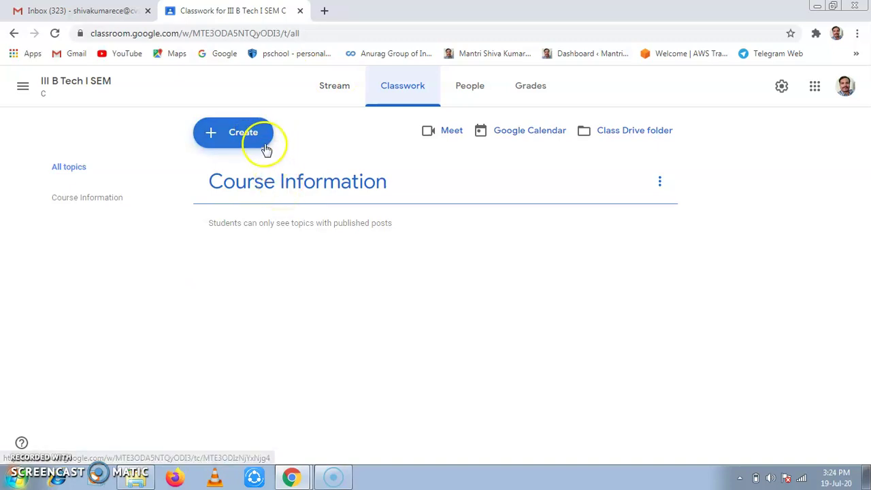
click(264, 147)
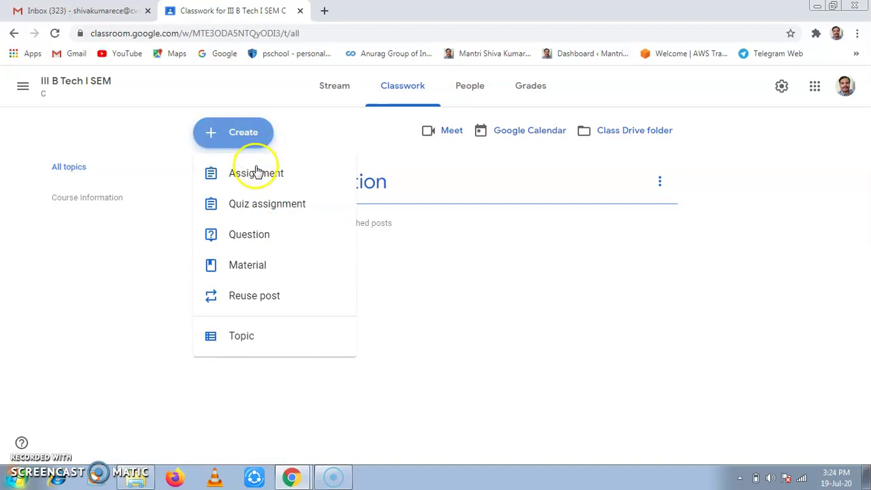
click(249, 265)
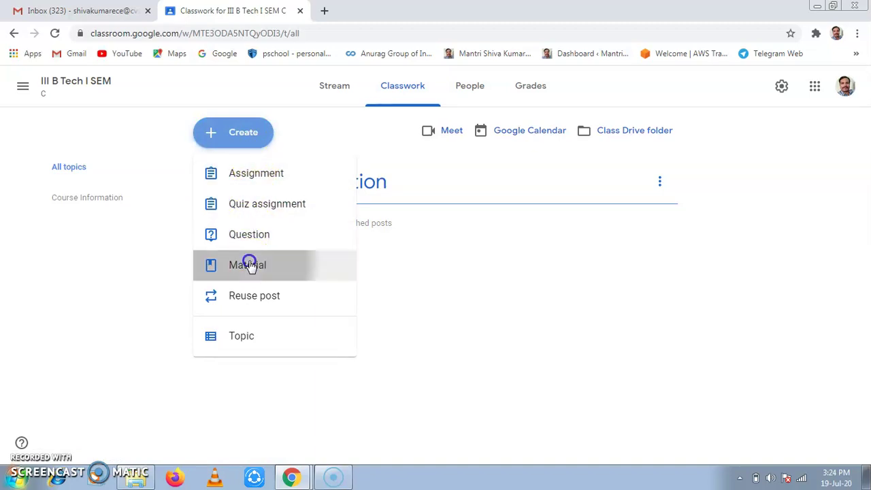
click(93, 145)
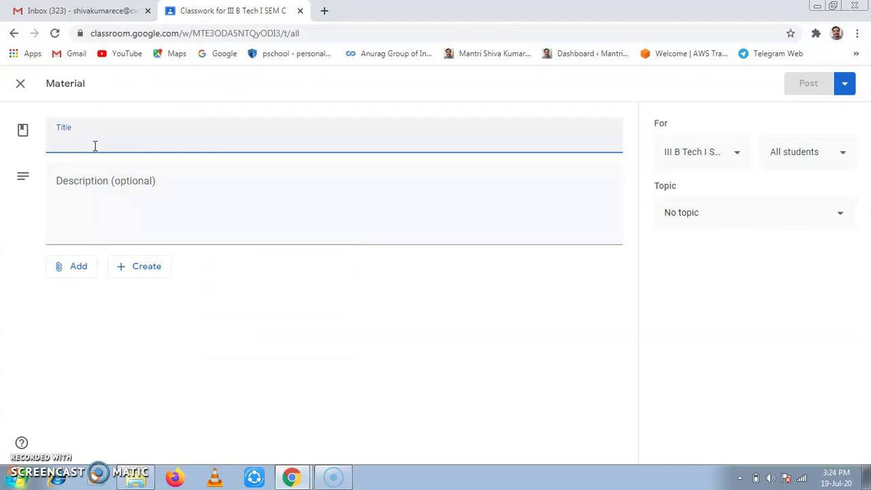
text(Cou)
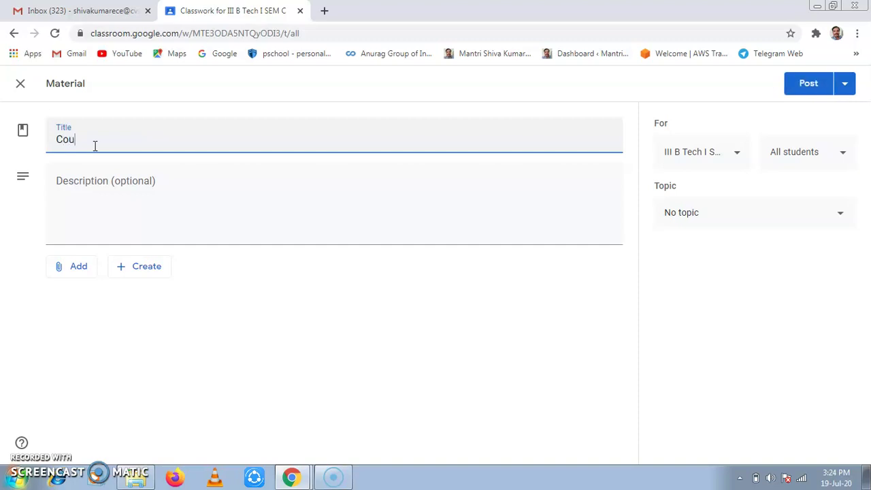
text(rse Syllabus Copy)
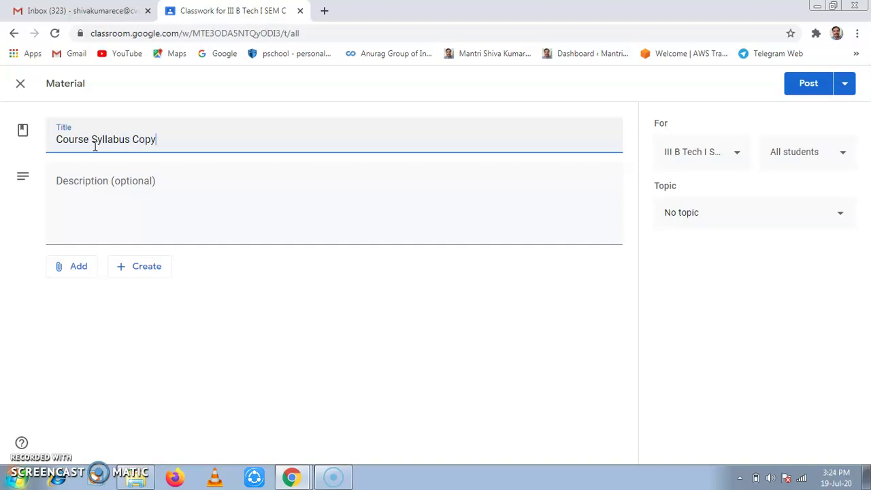
click(111, 175)
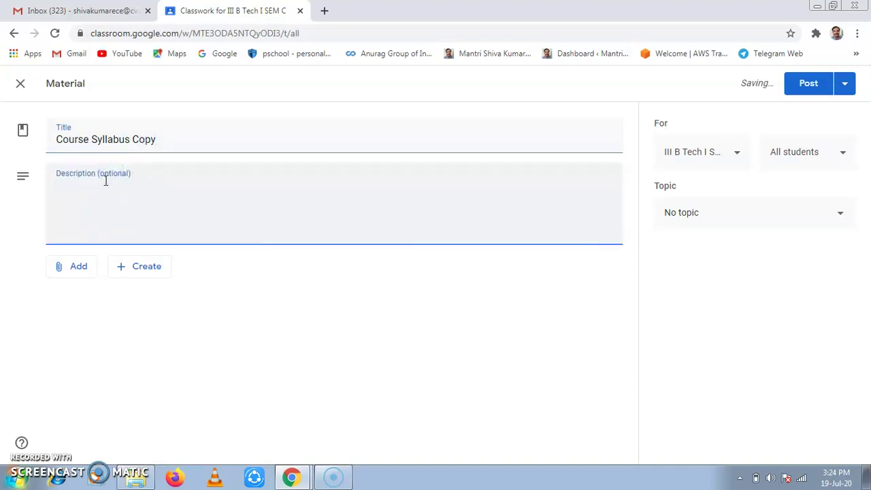
text(III B.Tech SEM i)
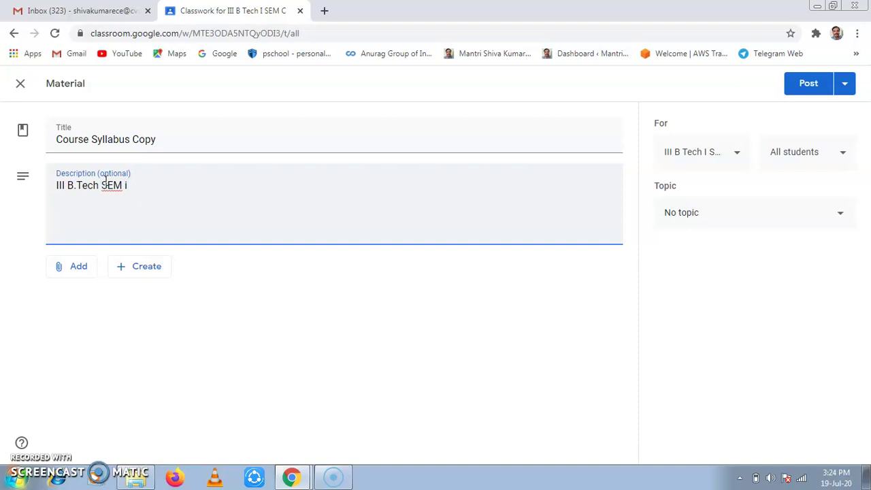
- Attach R18-ECE-SYLLABUS-05-47-48.pdf to the material by uploading it from the Creating GClassroom folder on the desktop
click(69, 271)
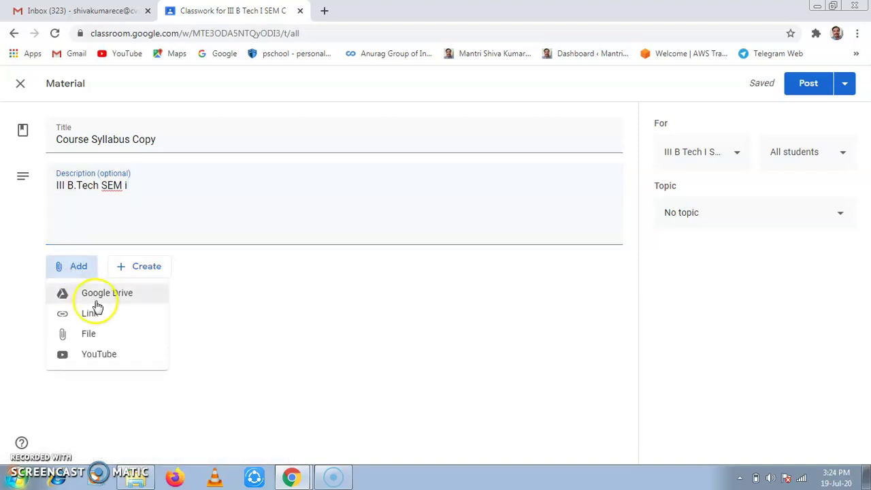
click(94, 335)
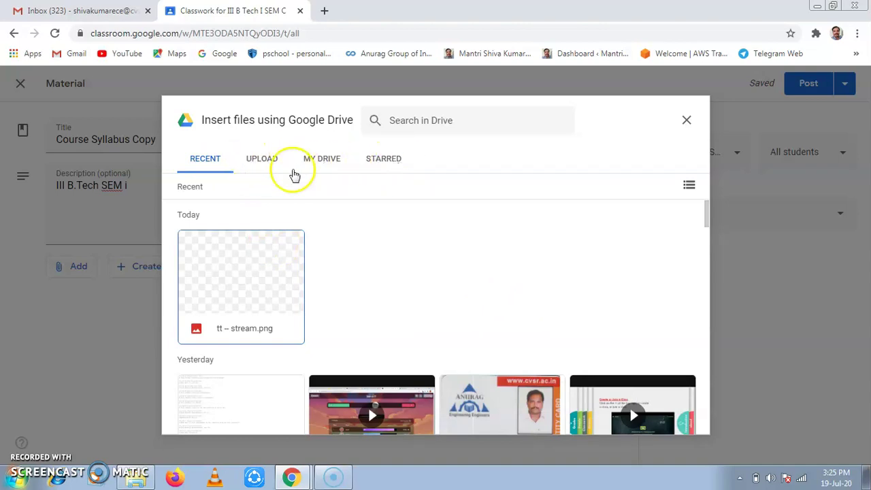
click(263, 163)
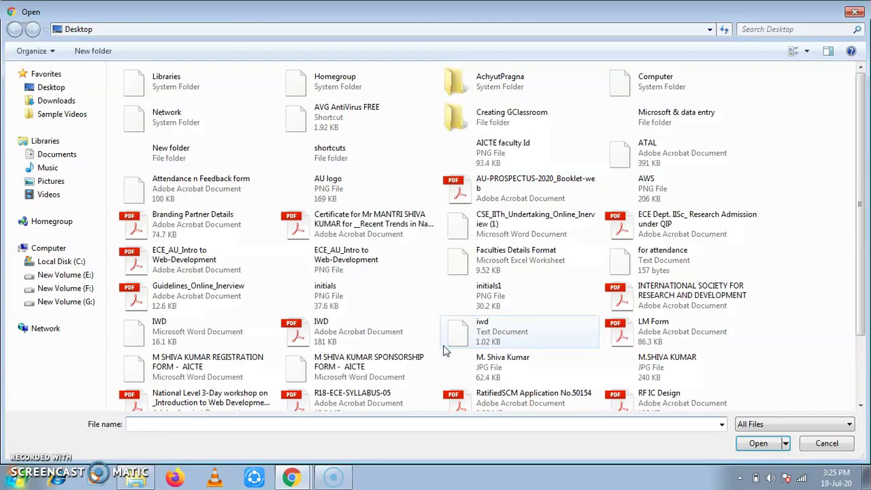
double_click(516, 117)
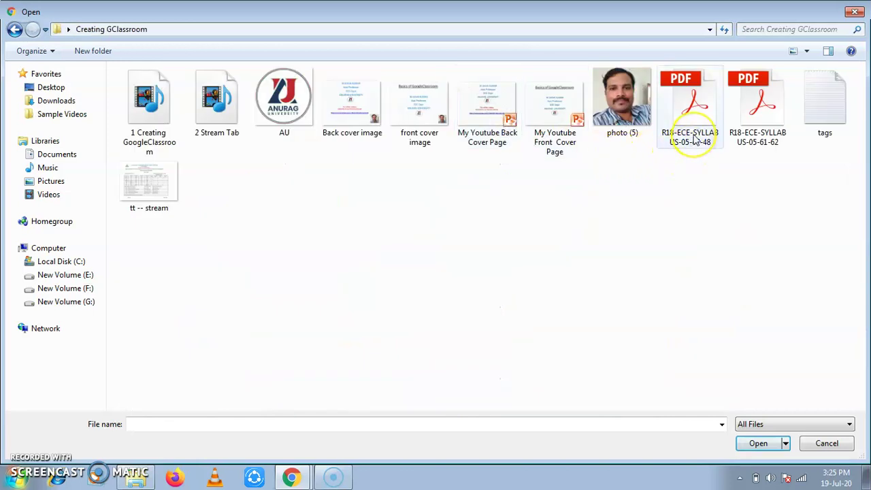
click(695, 139)
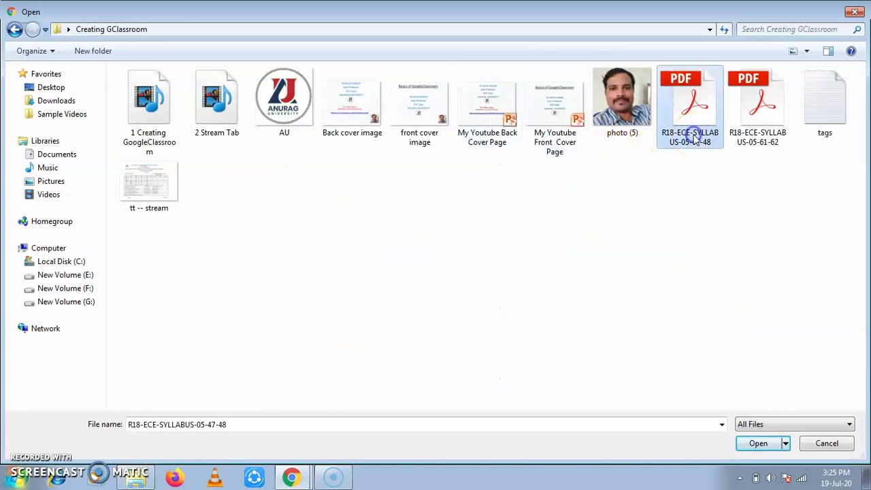
click(760, 443)
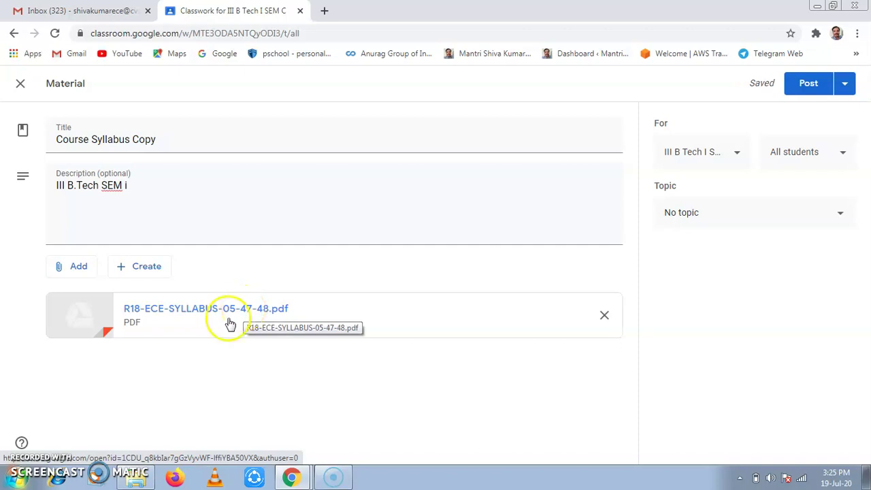
- Upload R18-ECE-SYLLABUS-05-61-62.pdf from the Creating GClassroom folder as a second attachment to the material
click(83, 271)
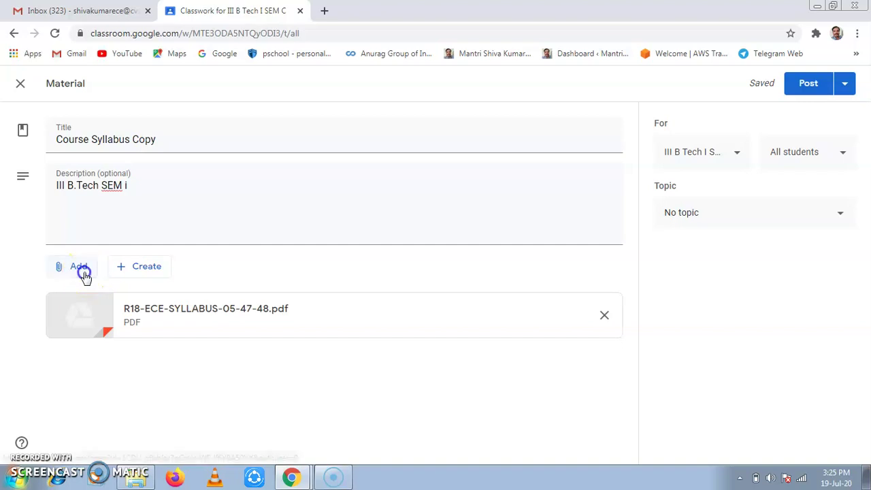
click(92, 332)
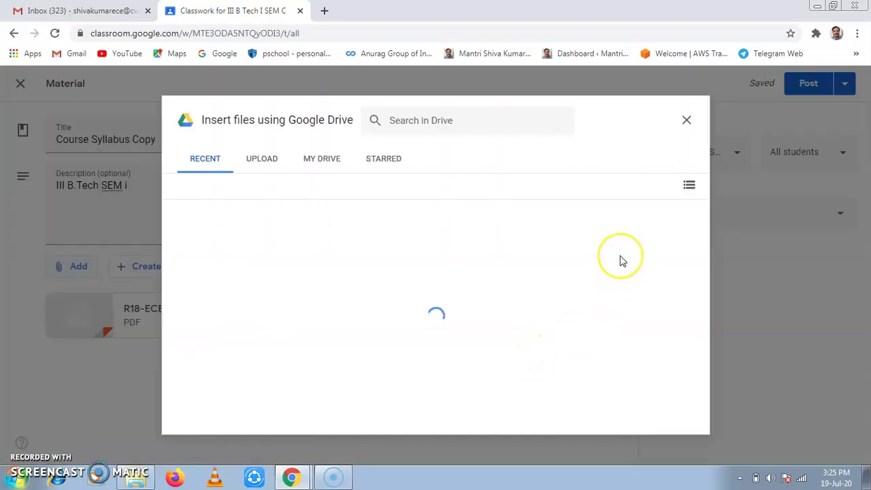
click(263, 164)
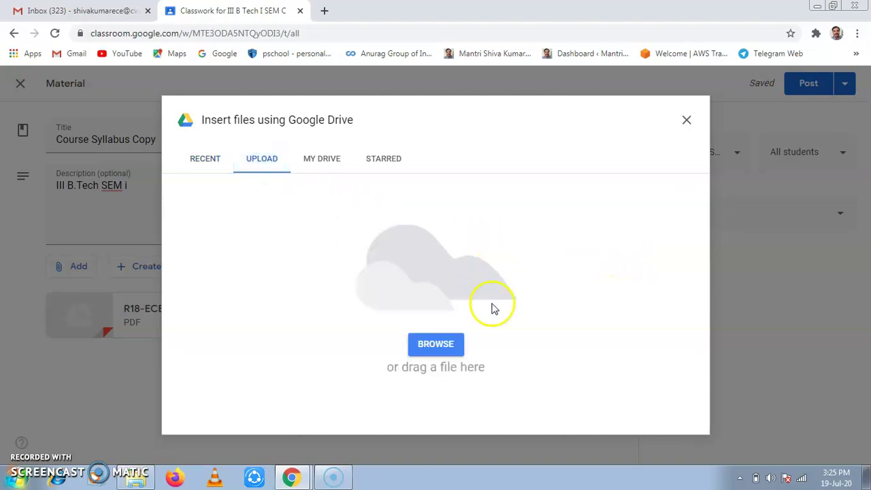
click(450, 344)
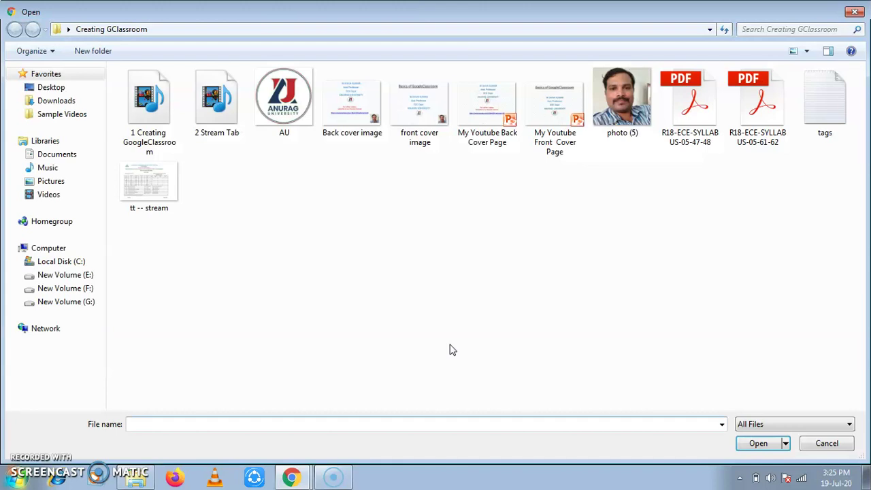
click(749, 126)
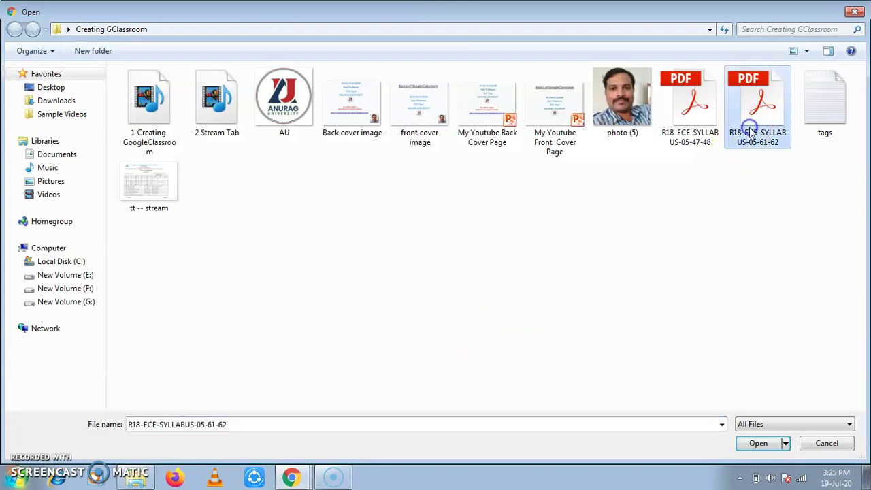
click(773, 451)
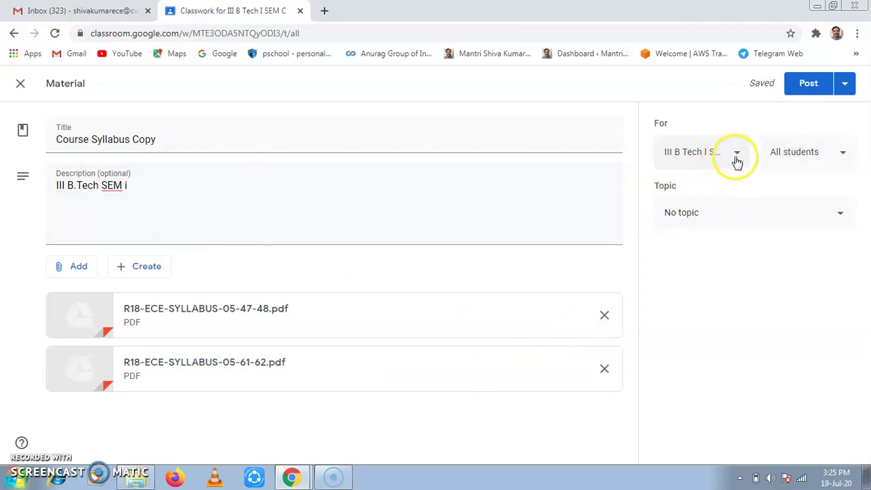
- Assign the material to the Course Information topic and post it to the class
click(843, 215)
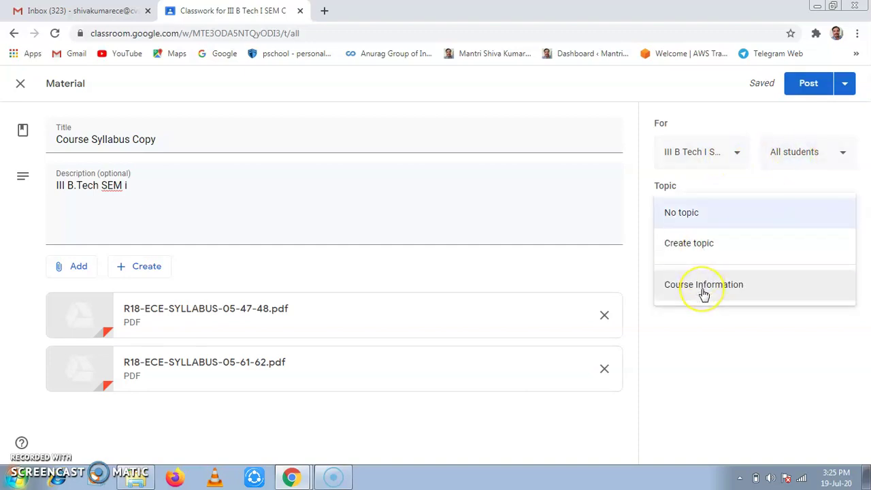
click(704, 286)
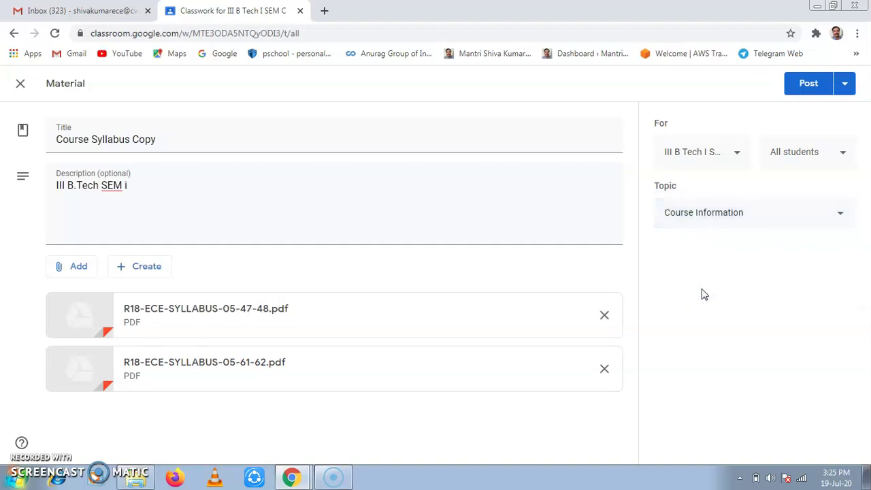
click(808, 88)
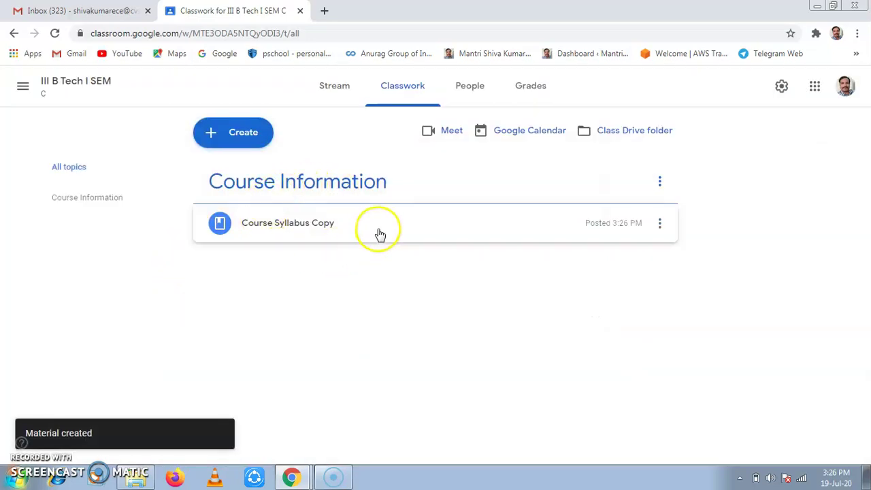
- Expand the Course Syllabus Copy material to review its description and attached PDFs
click(317, 231)
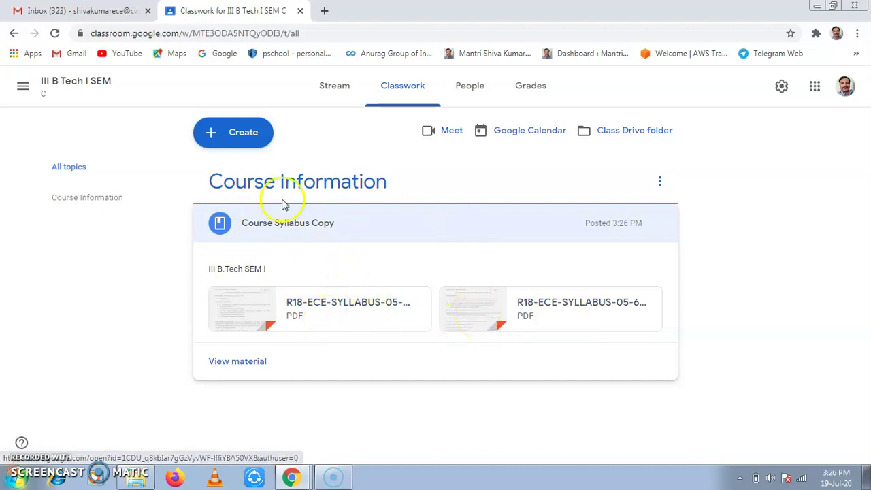
click(254, 135)
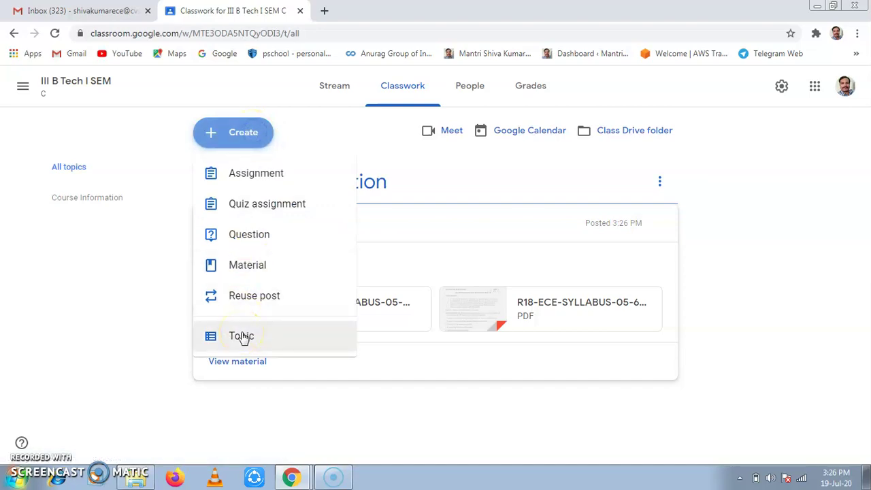
click(771, 369)
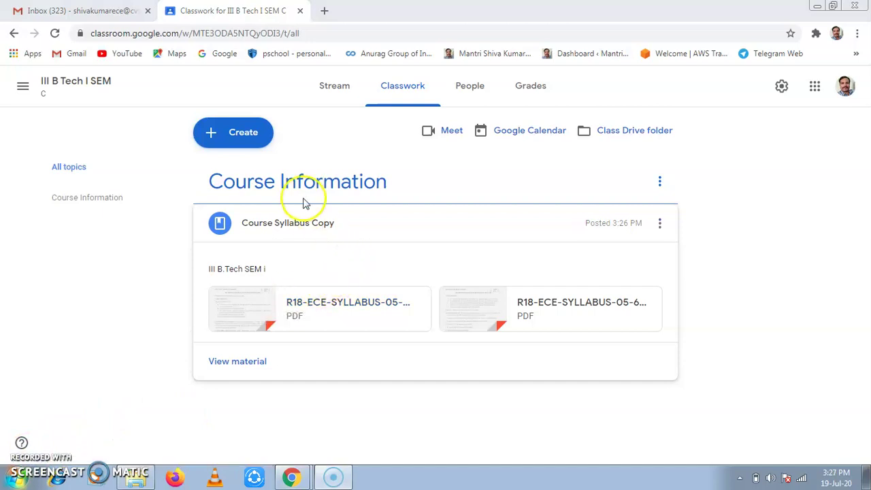
- Create a new classwork topic named UNIT 1
click(256, 141)
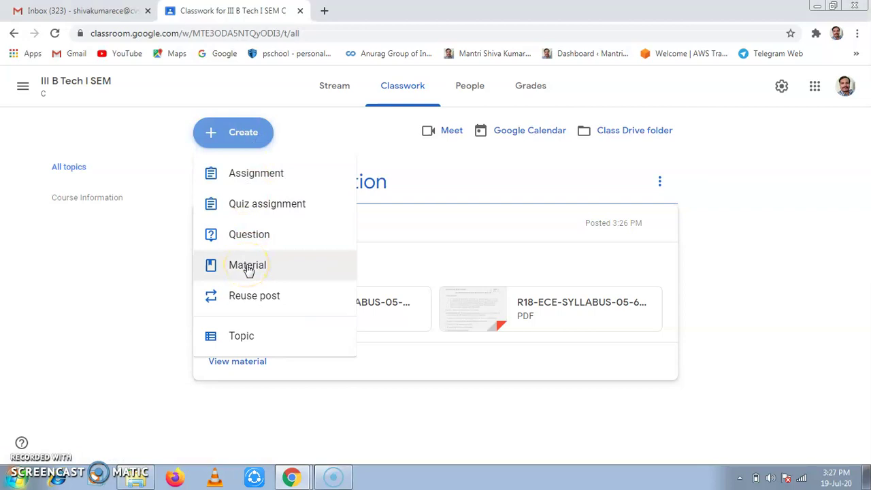
click(265, 344)
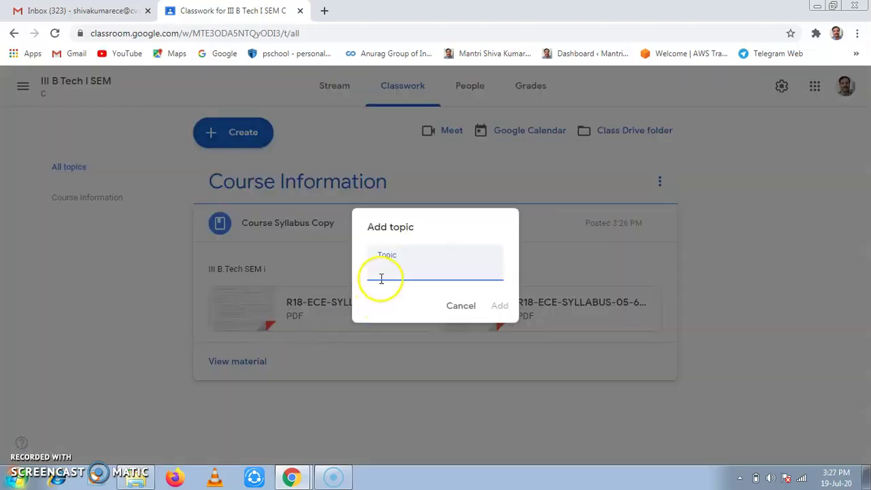
click(381, 279)
click(498, 307)
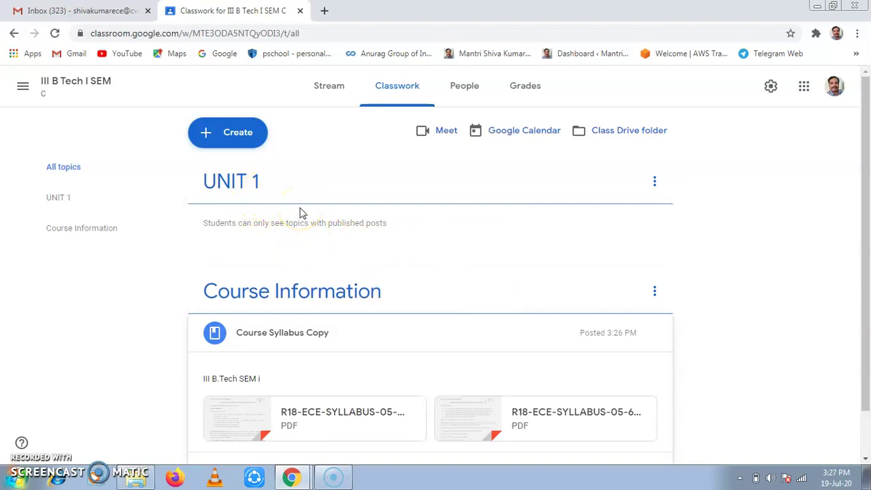
- Start a new classwork material titled "Introduction to Microprocessors and MicroControllers"
click(249, 144)
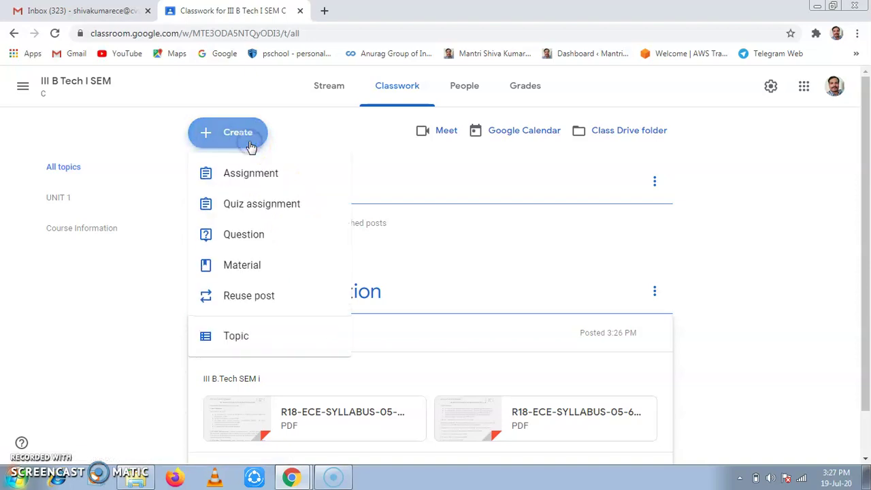
click(249, 265)
click(102, 141)
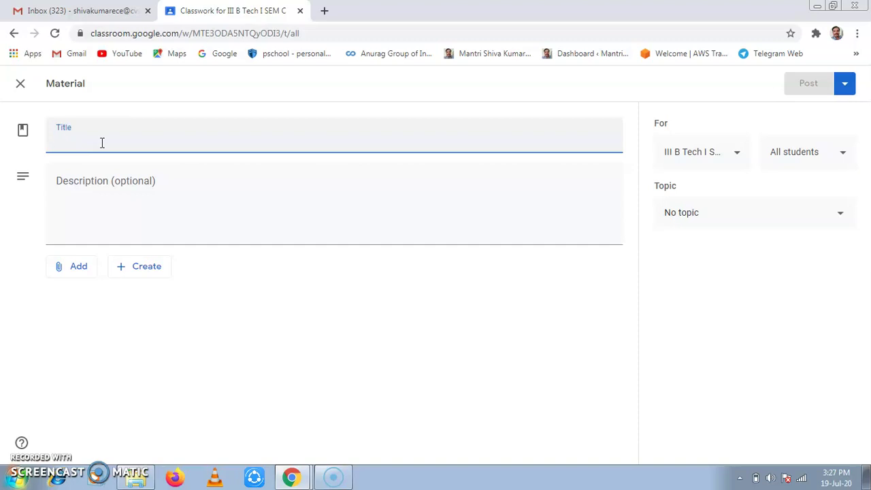
text(Introduction to Mic)
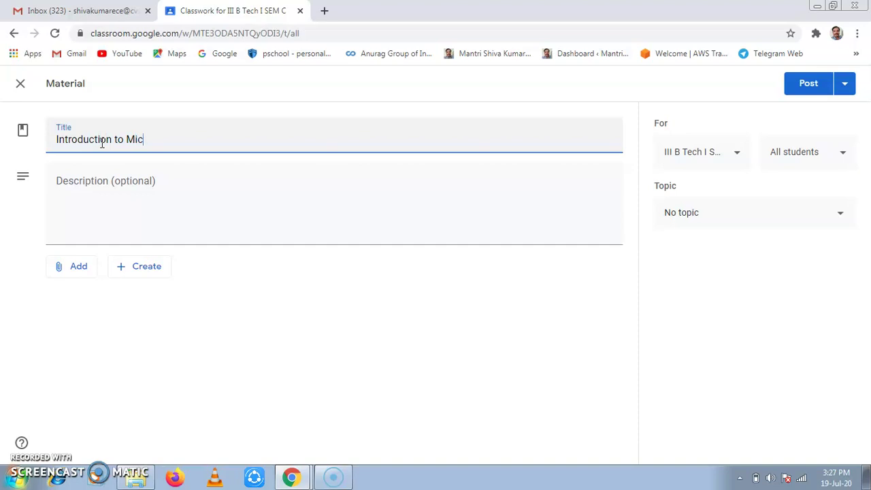
text(s)
text(and)
click(107, 139)
click(148, 136)
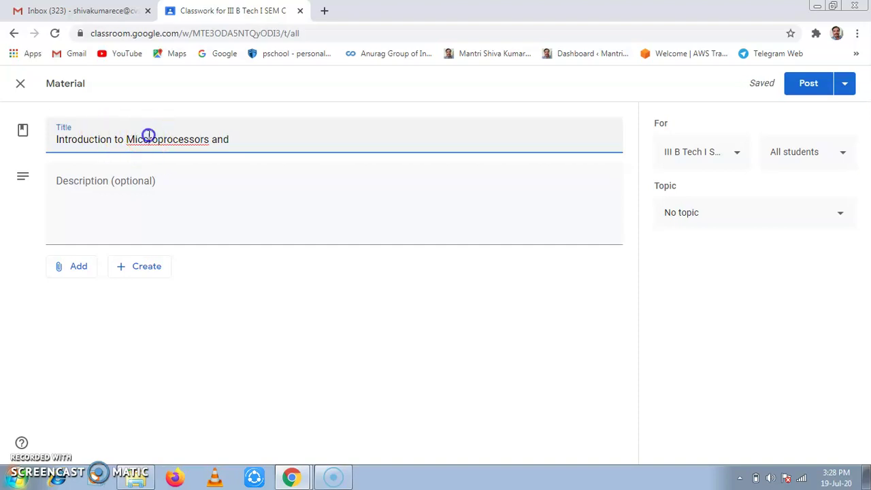
key(BackSpace)
click(243, 138)
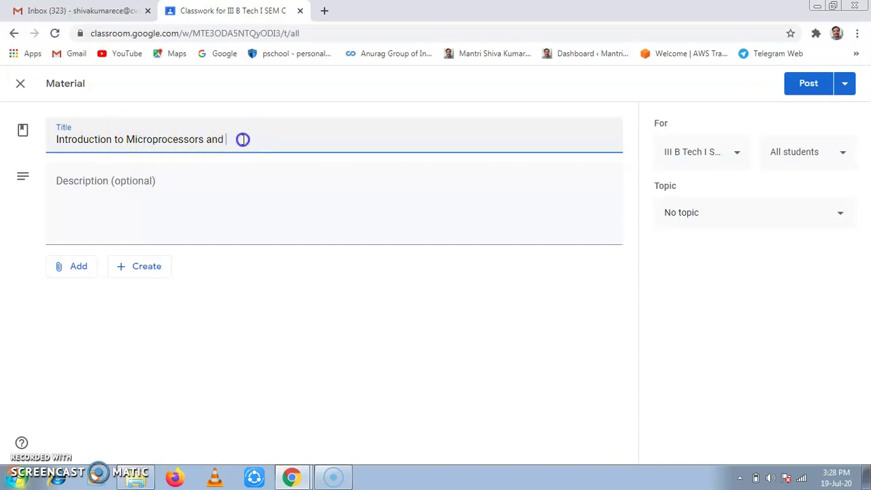
text(MicroControllers)
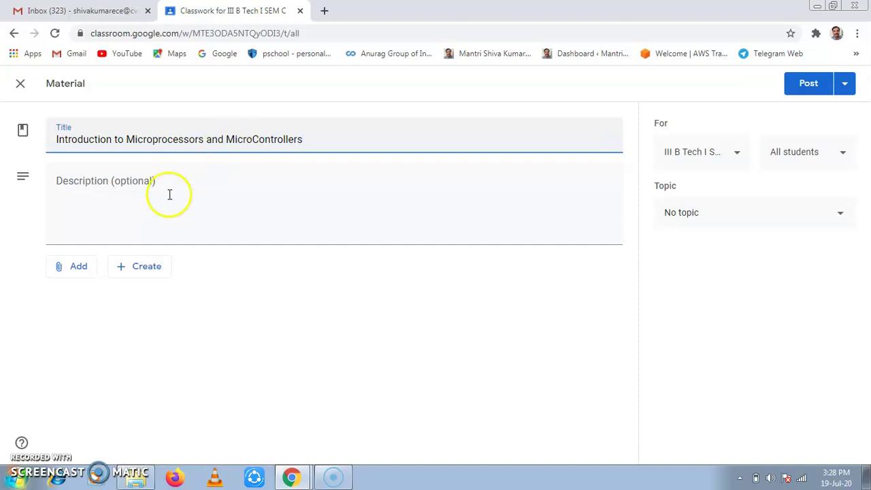
- Enter "First topic of Unit 1" as the material's description and look over the available attachment sources
click(101, 181)
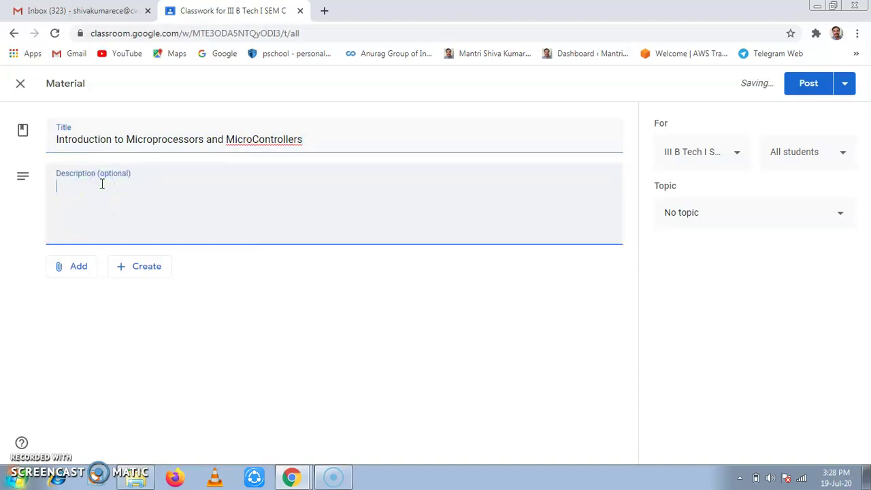
text(First topic of Unit 1)
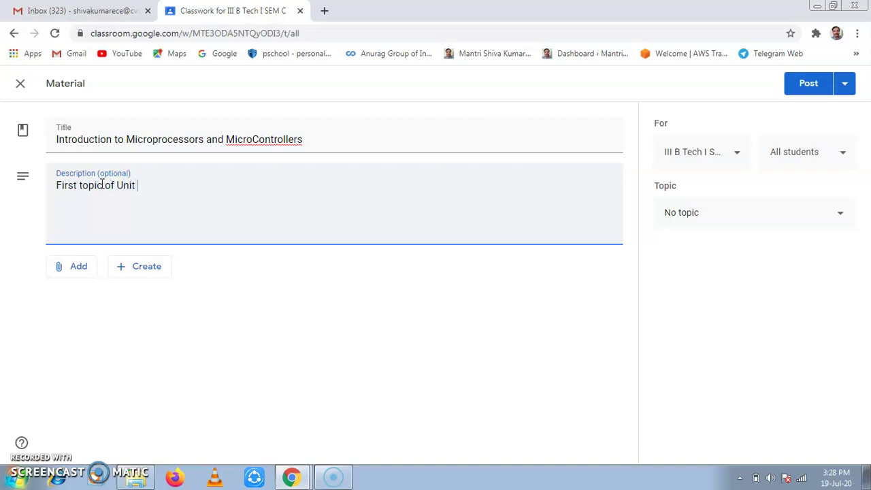
click(64, 273)
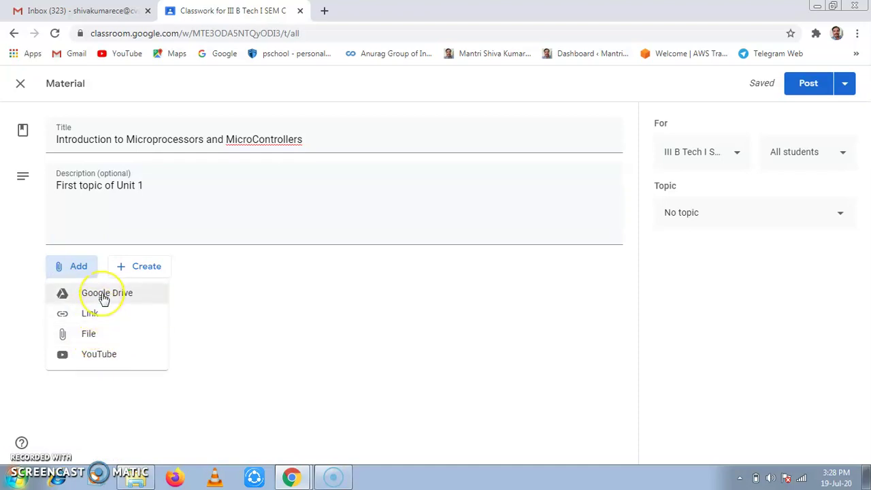
click(351, 343)
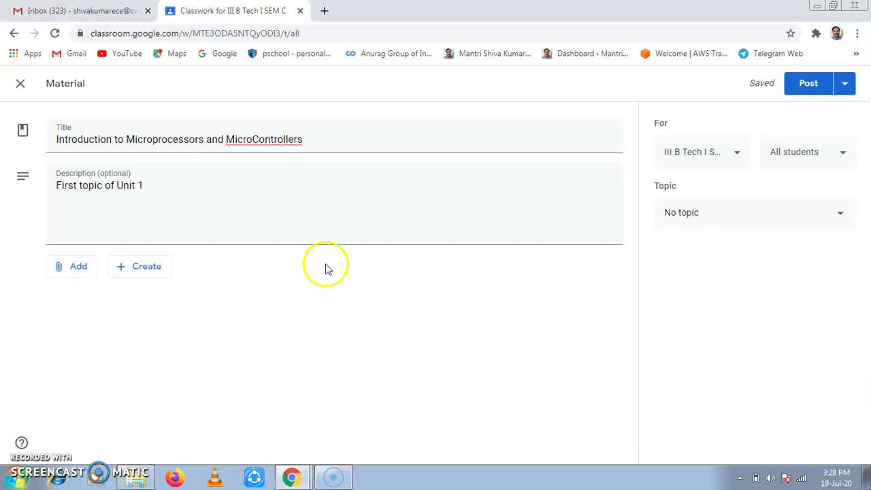
- Assign the material to the UNIT 1 topic and post it to all students of the class
click(747, 215)
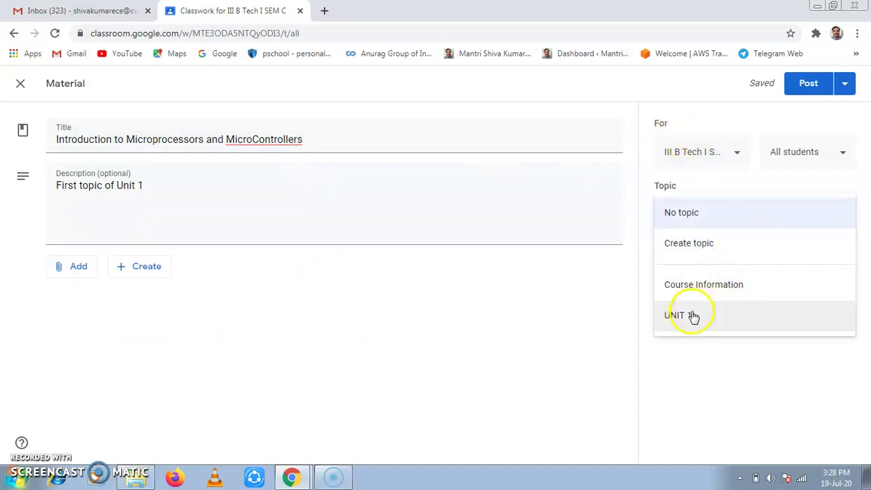
click(613, 299)
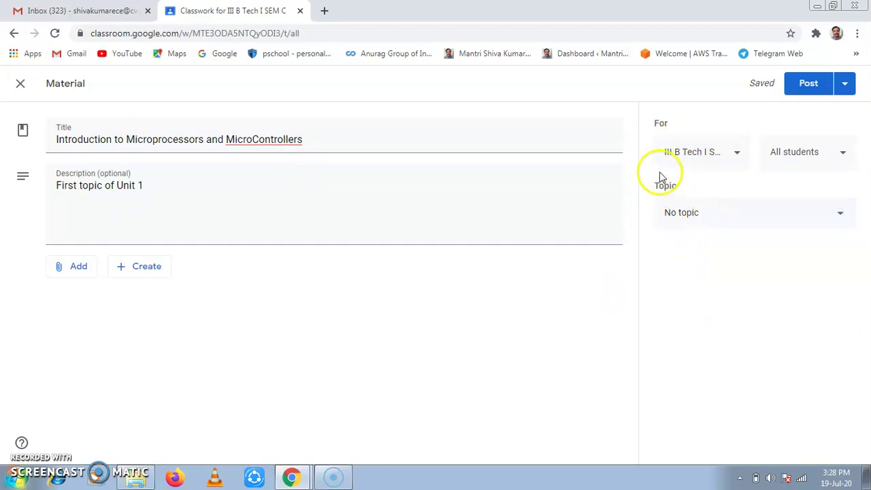
click(710, 216)
click(700, 315)
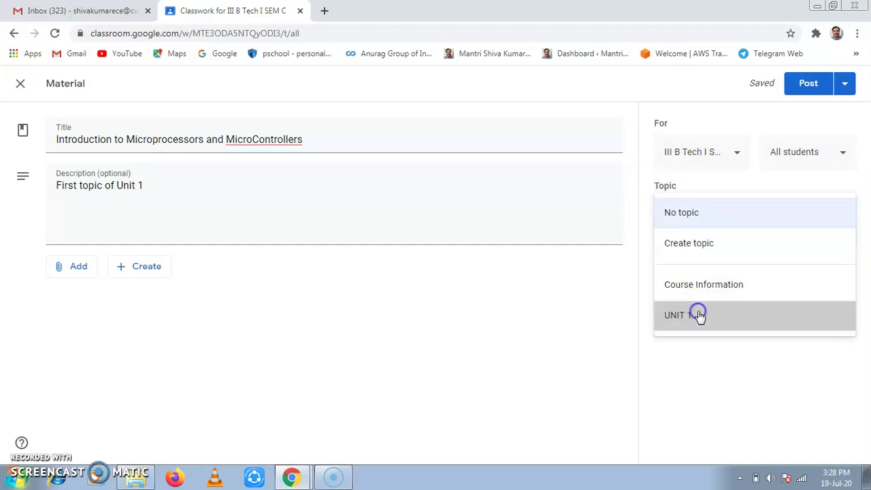
click(805, 87)
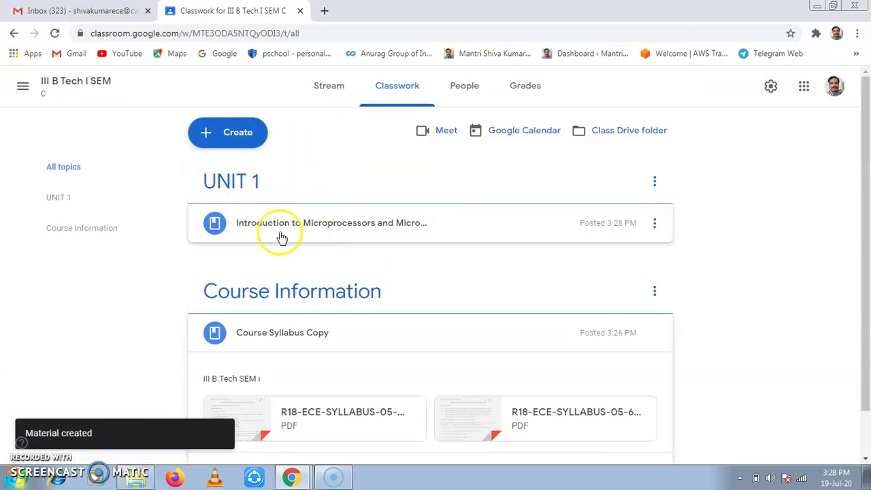
scroll(518, 304, down, 1)
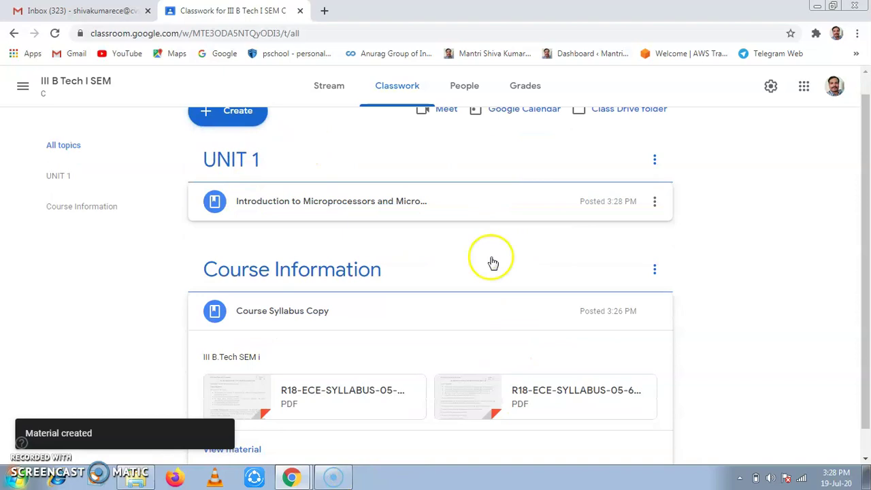
scroll(517, 211, up, 1)
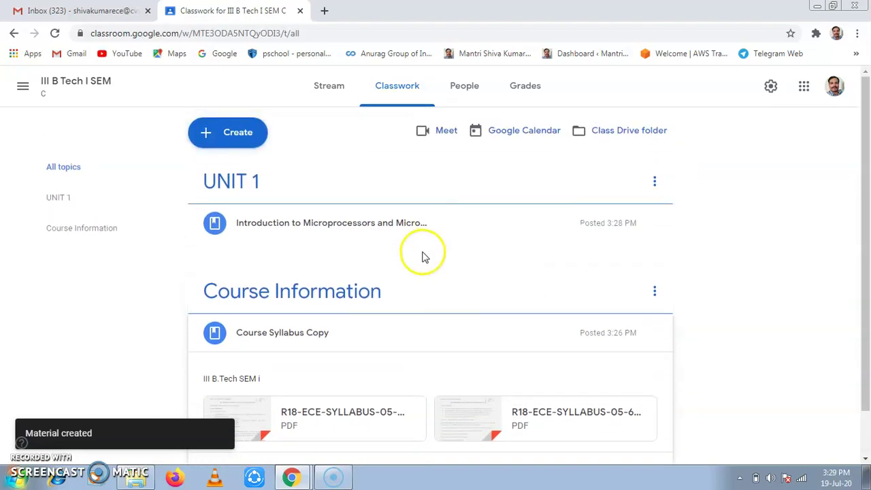